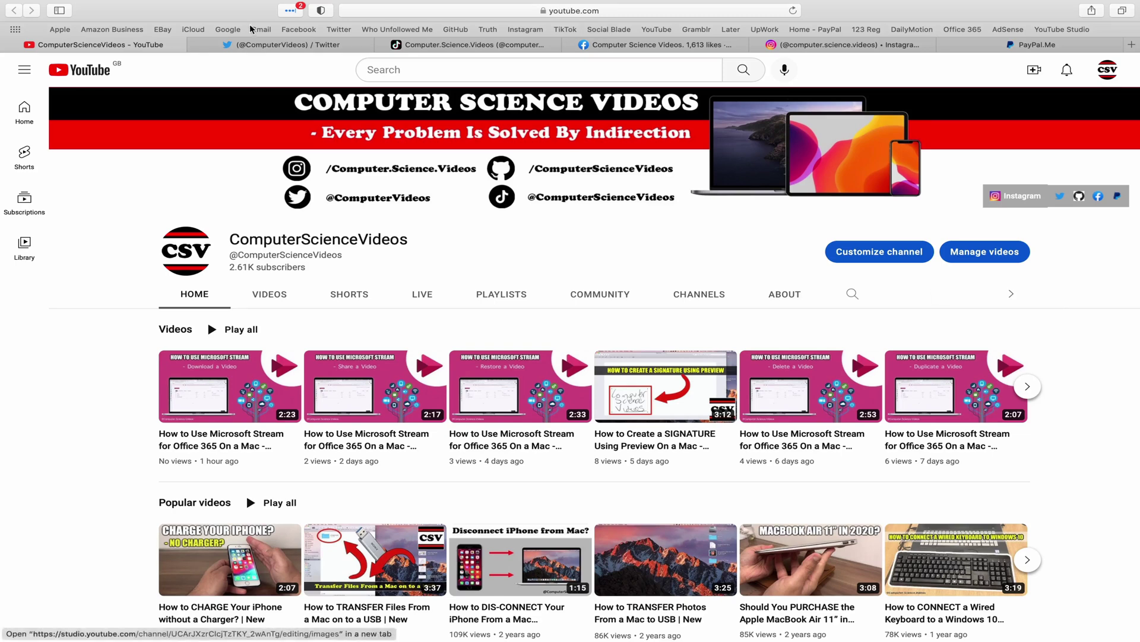
# - In Safari, cycle through the Twitter, TikTok, Facebook and Instagram profile tabs, ending on PayPal.Me
pyautogui.click(268, 48)
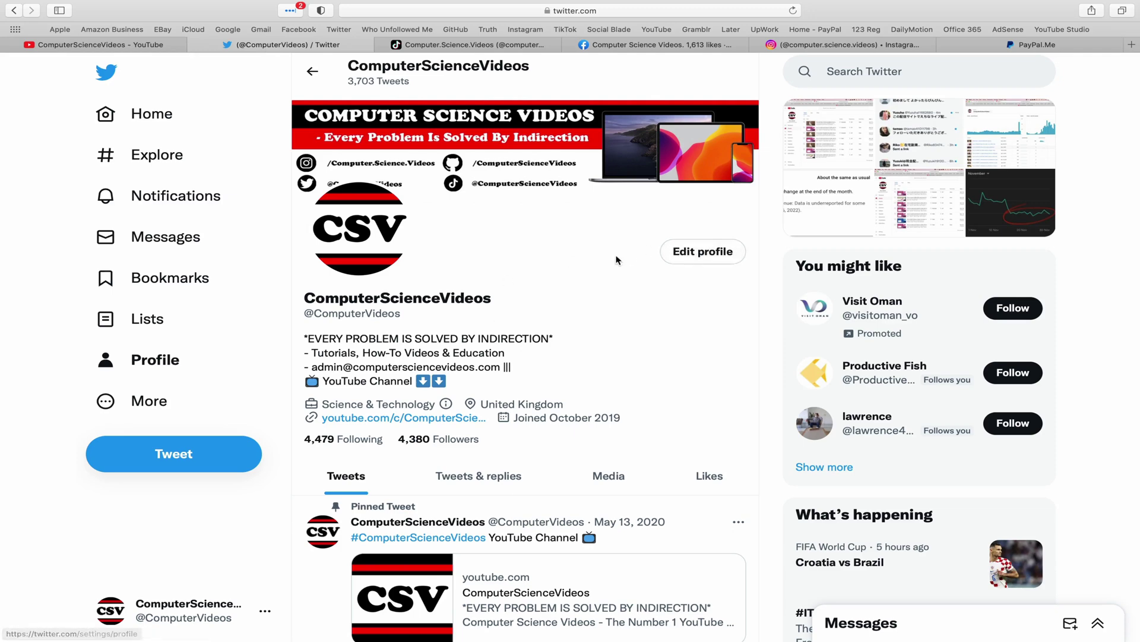
pyautogui.click(498, 47)
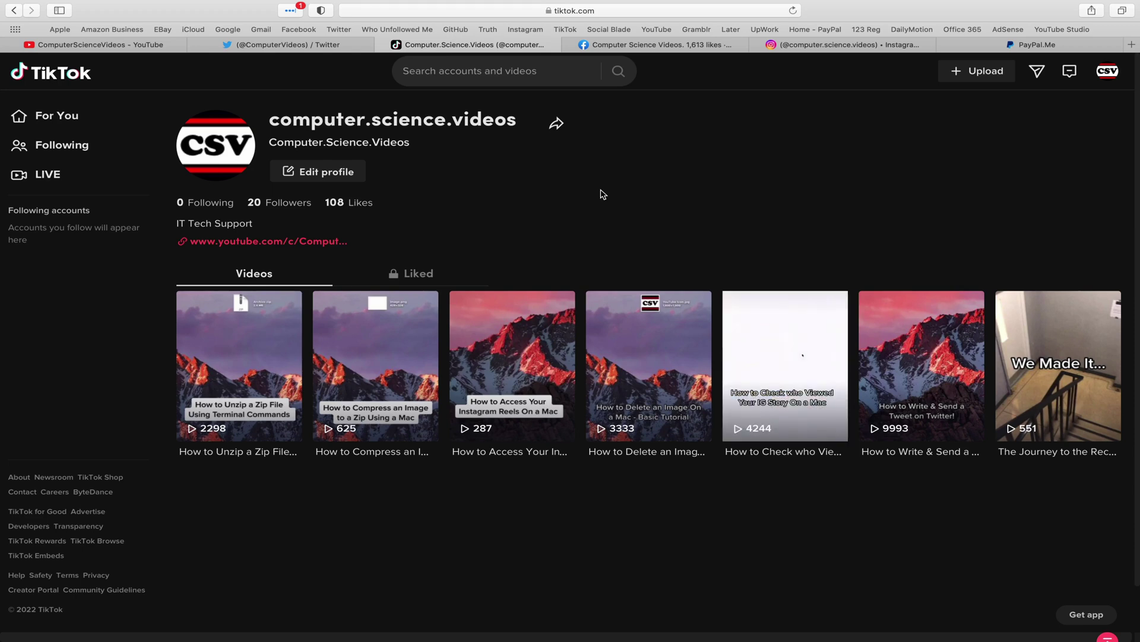
pyautogui.click(659, 47)
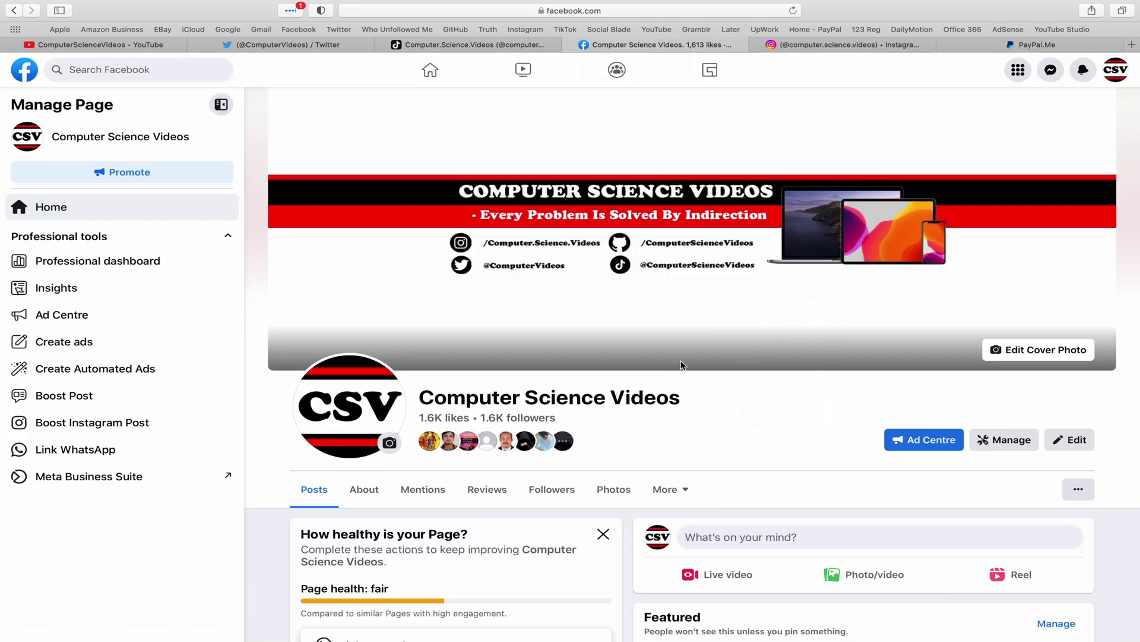
pyautogui.click(848, 45)
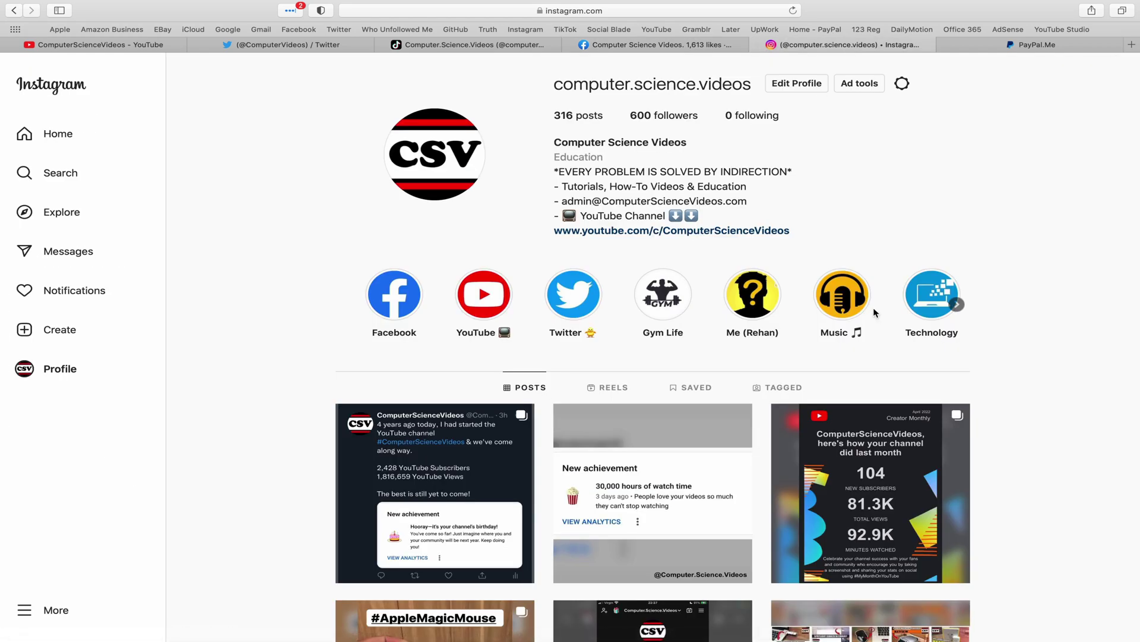
pyautogui.click(1036, 44)
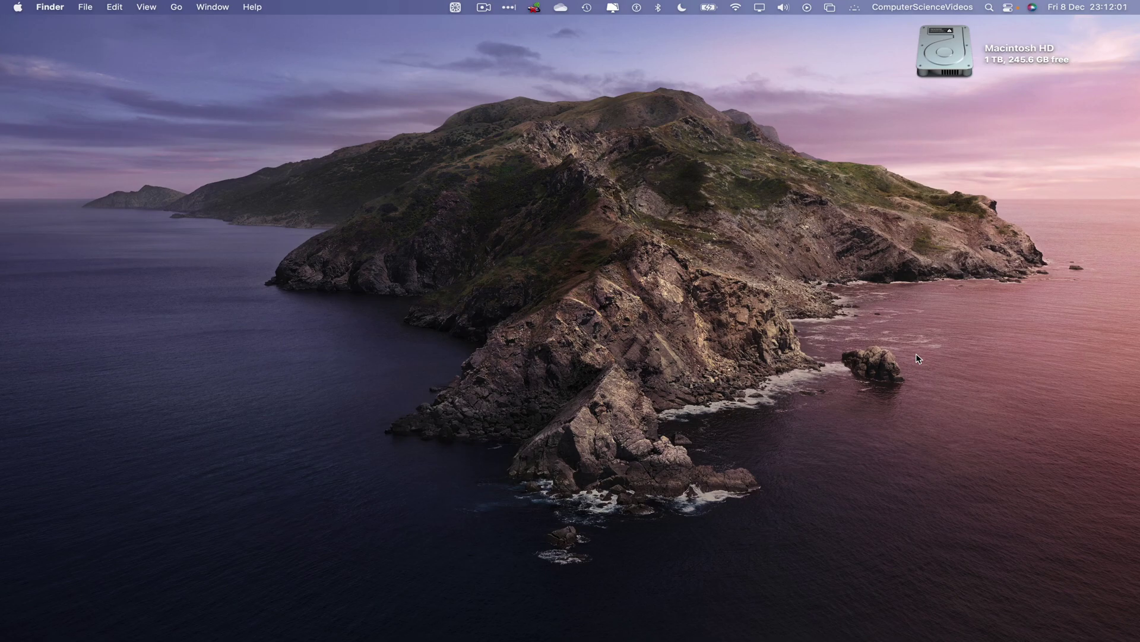
# - Launch Microsoft Outlook by searching 'outl' in Launchpad
pyautogui.click(142, 616)
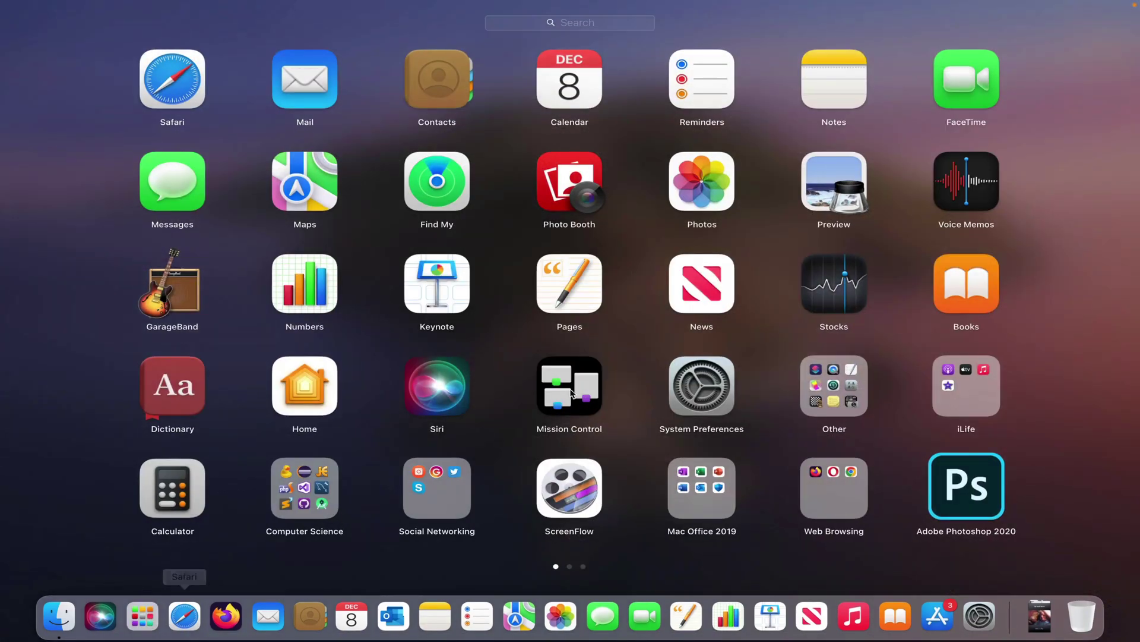
pyautogui.write('outl')
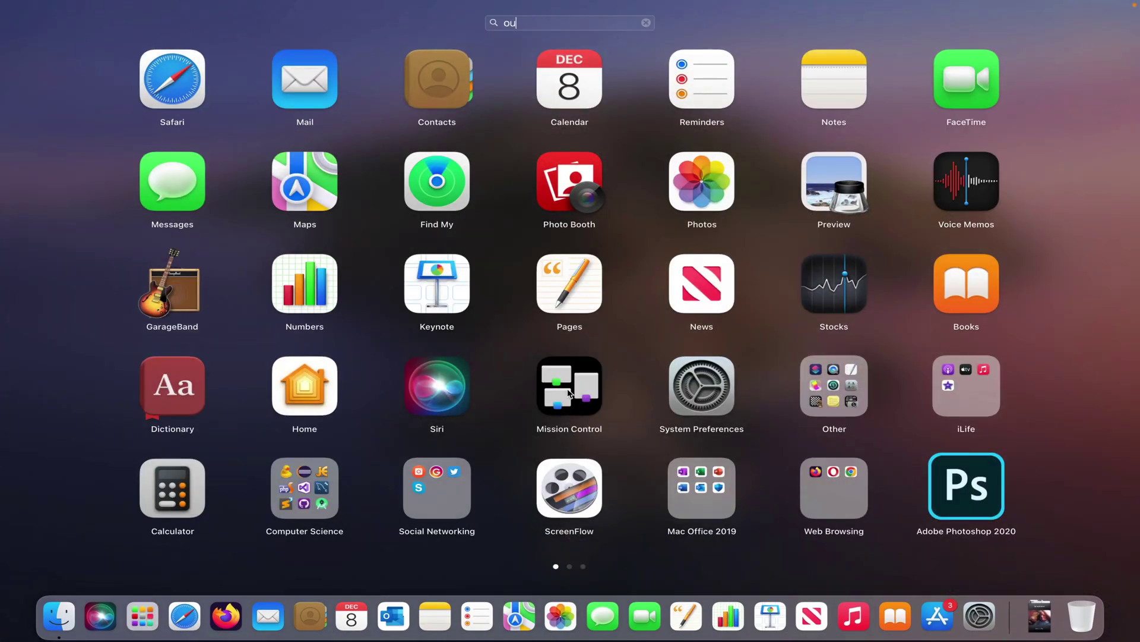
pyautogui.press('Return')
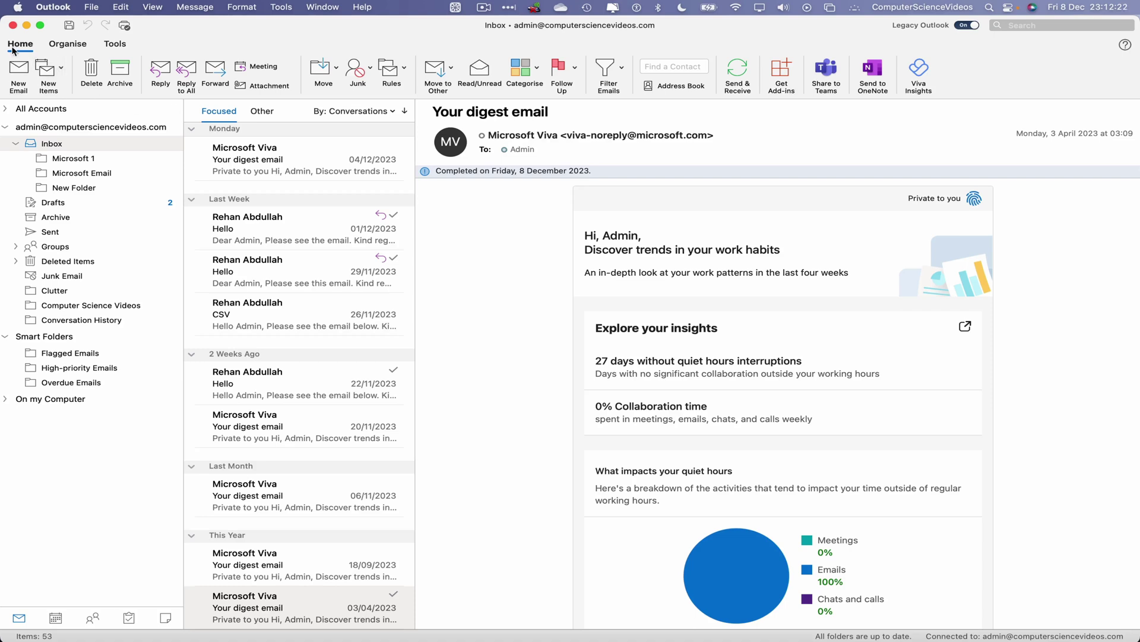
# - Apply the Flagged email filter to the Inbox, which returns no messages yet
pyautogui.click(621, 67)
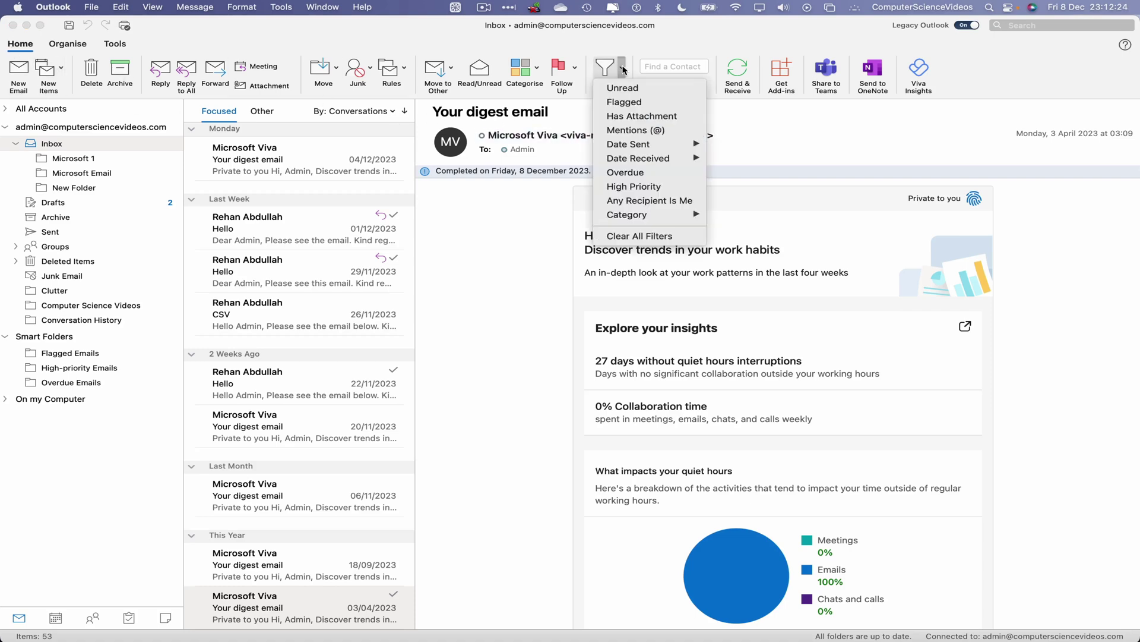
pyautogui.click(653, 103)
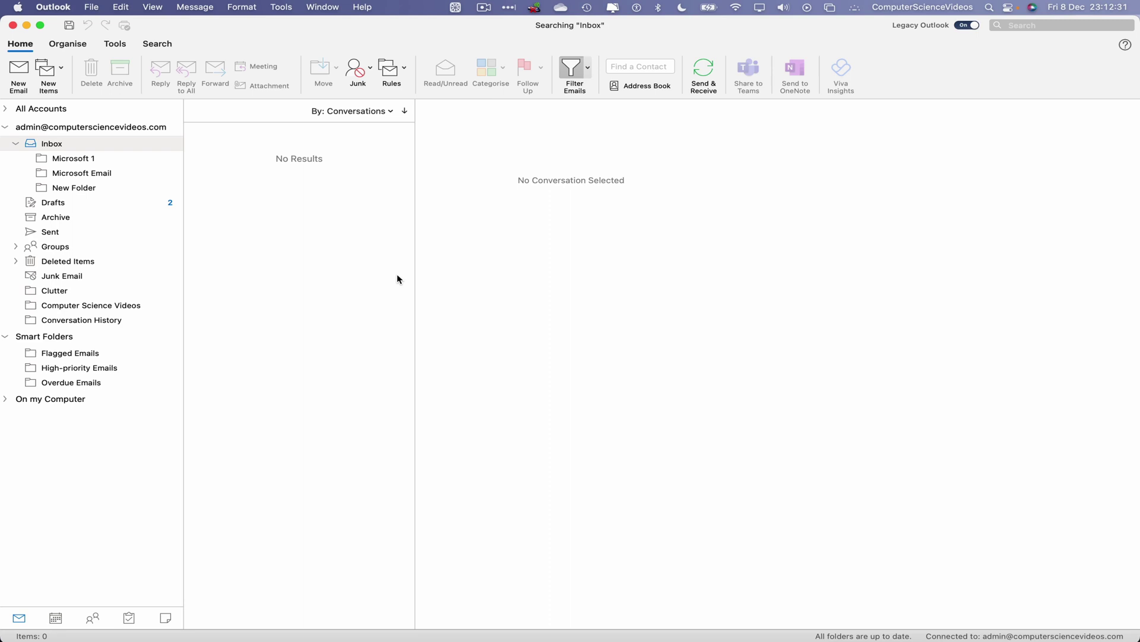
# - Remove the Flagged filter and flag the 22/11/2023 and 29/11/2023 Hello emails
pyautogui.click(589, 70)
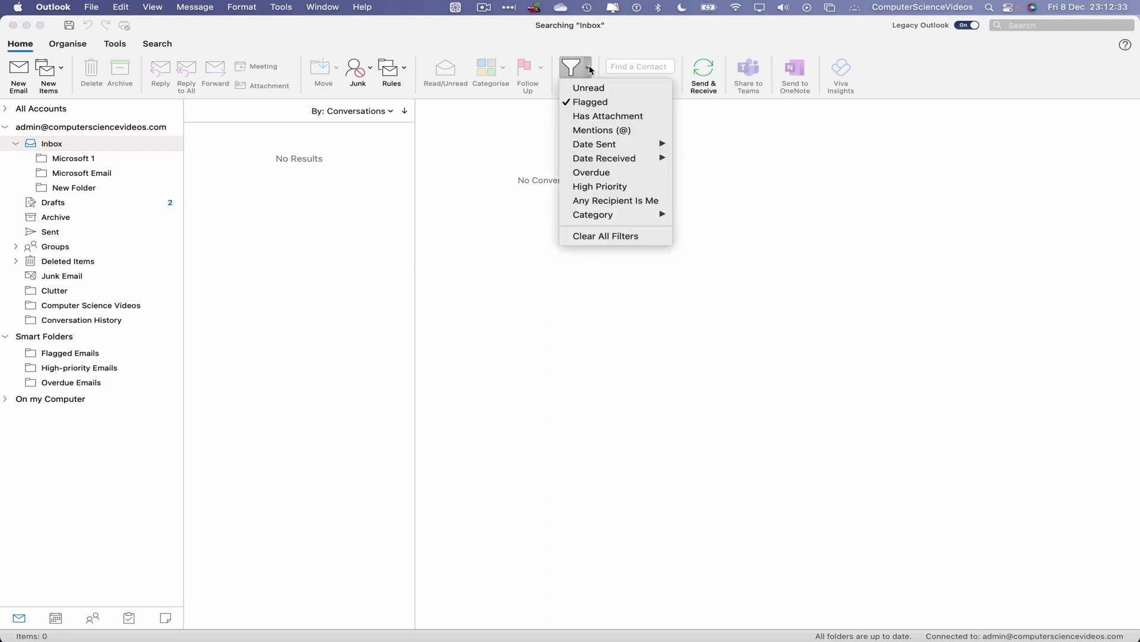
pyautogui.click(596, 103)
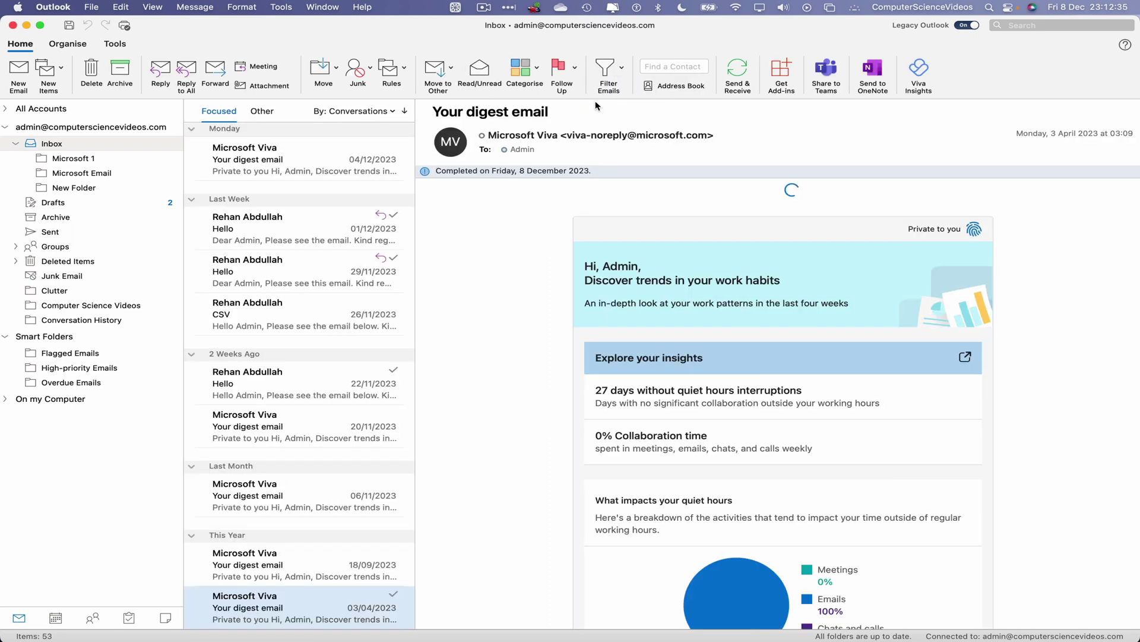
pyautogui.scroll(-3, 334, 284)
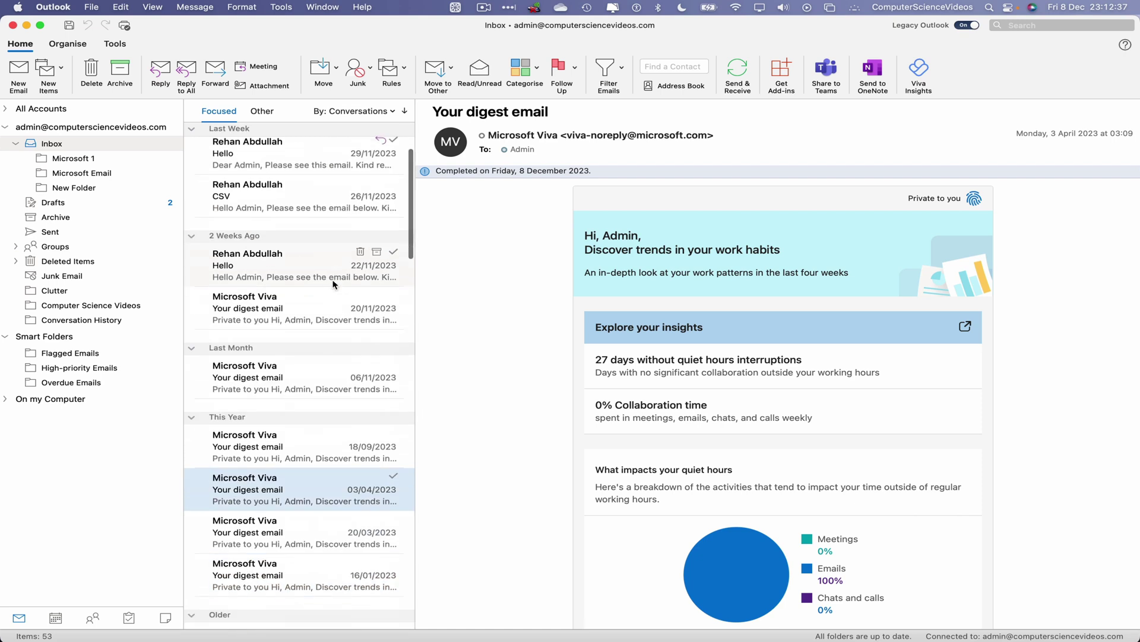
pyautogui.click(319, 262)
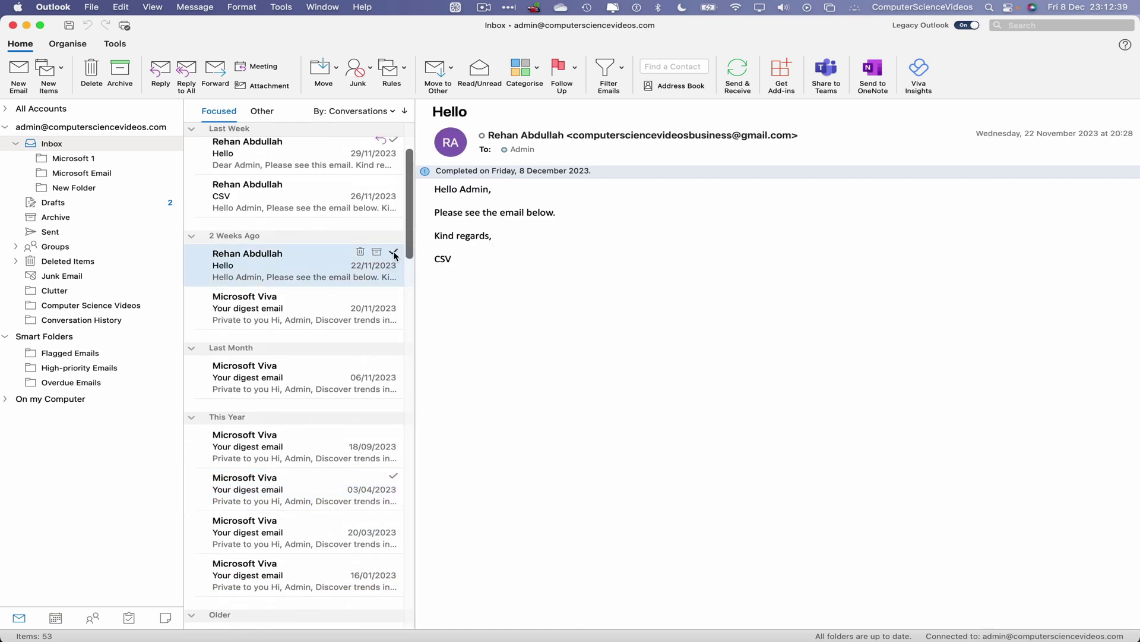
pyautogui.scroll(3, 394, 256)
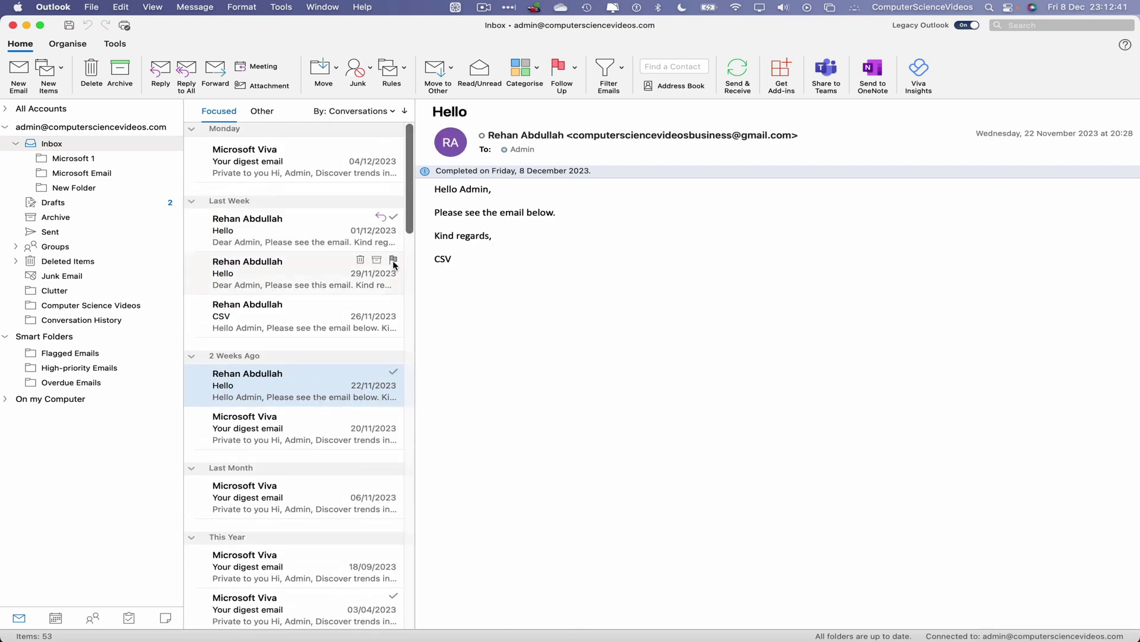
pyautogui.click(394, 261)
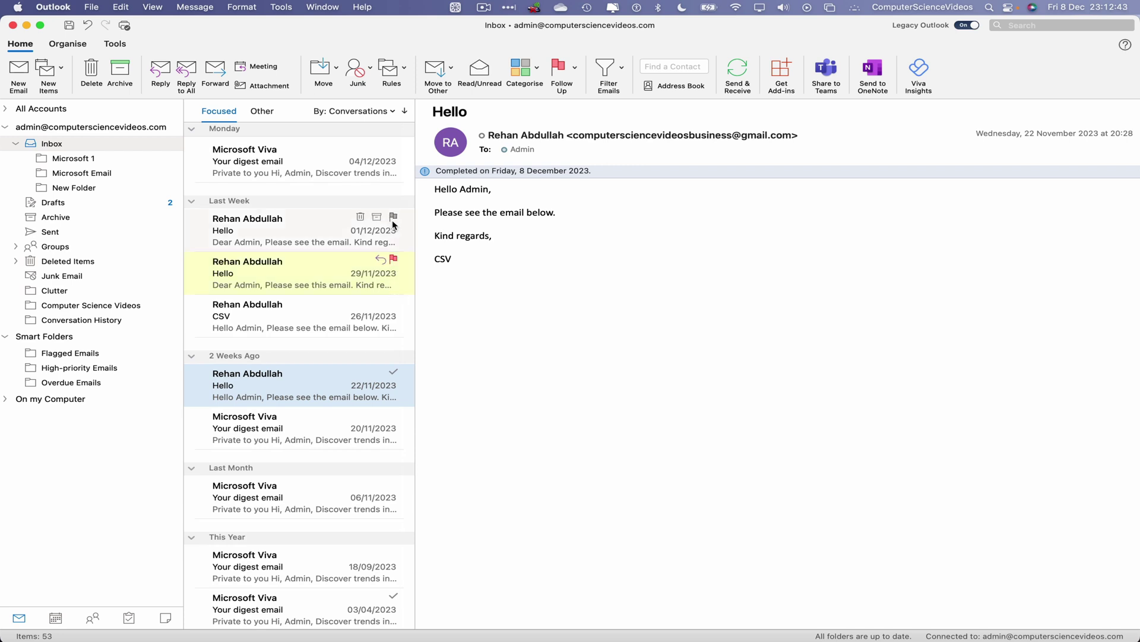
# - Flag the 20/03/2023, 05/12/2022 and 03/10/2022 digests, the 30/09/2022 tasks email and the Trial Email
pyautogui.scroll(-6, 377, 372)
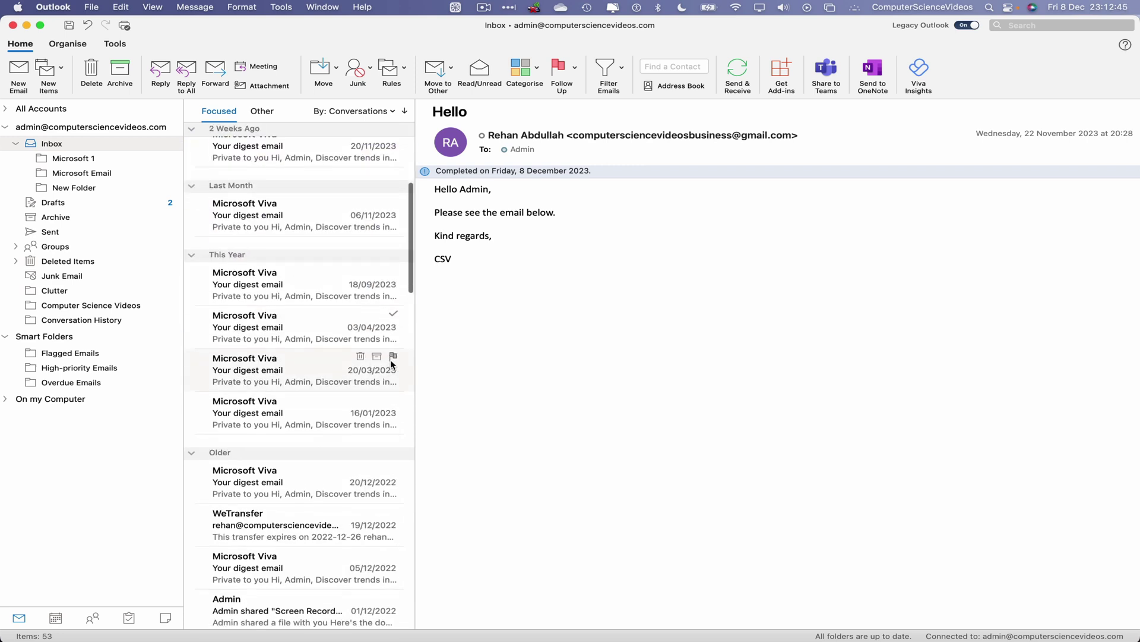
pyautogui.click(393, 357)
pyautogui.scroll(-5, 356, 443)
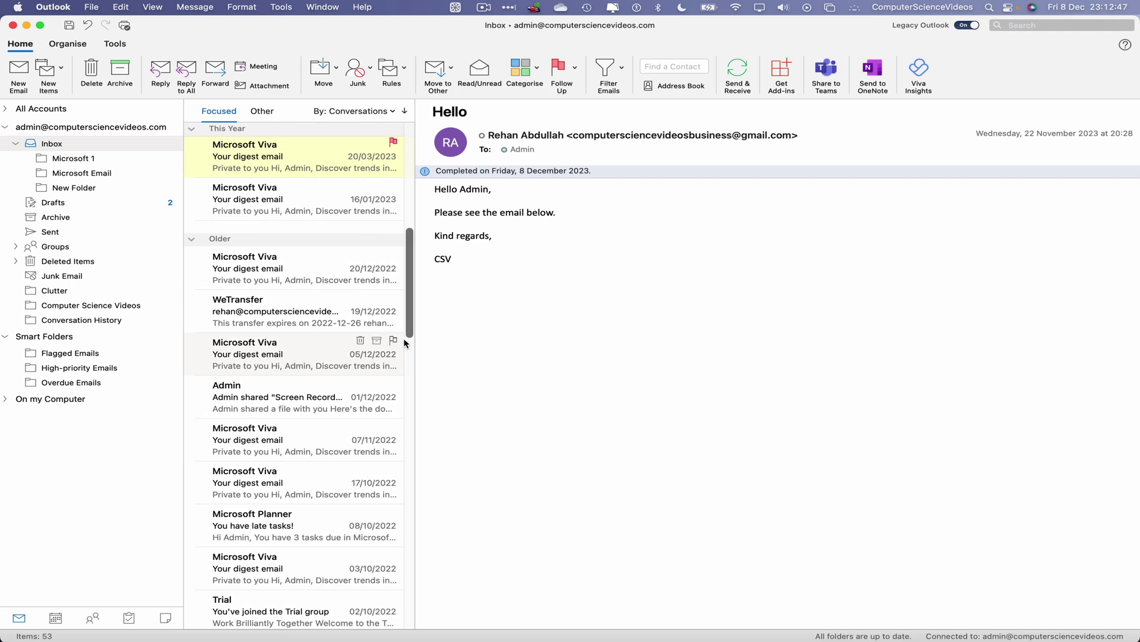
pyautogui.click(394, 342)
pyautogui.scroll(-5, 395, 351)
pyautogui.click(395, 360)
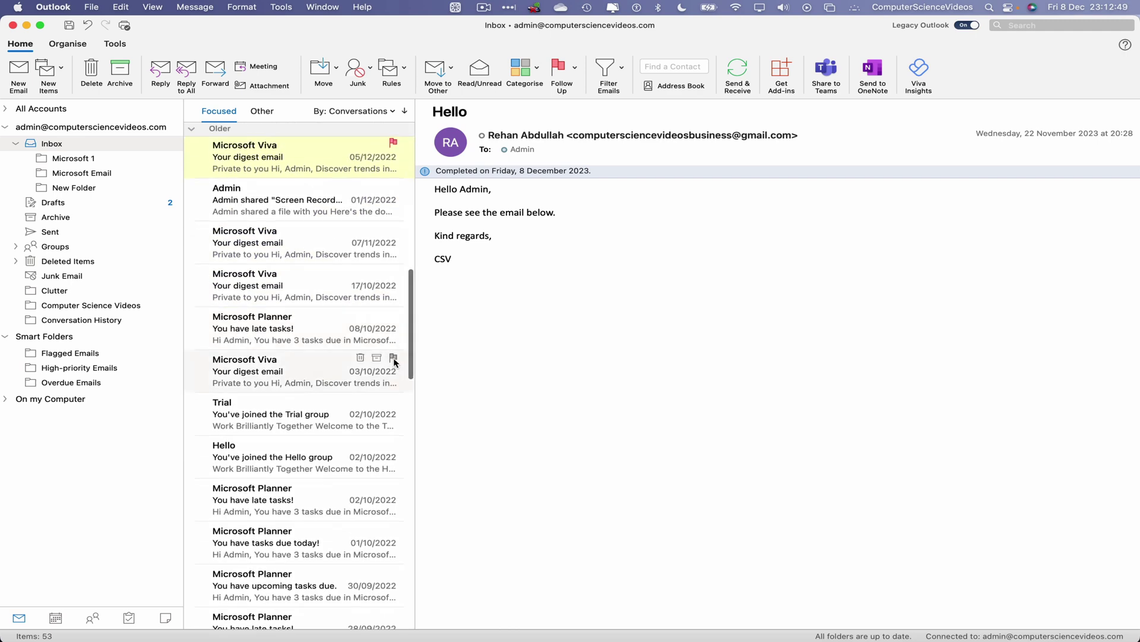
pyautogui.scroll(-5, 395, 362)
pyautogui.click(395, 342)
pyautogui.scroll(-5, 395, 357)
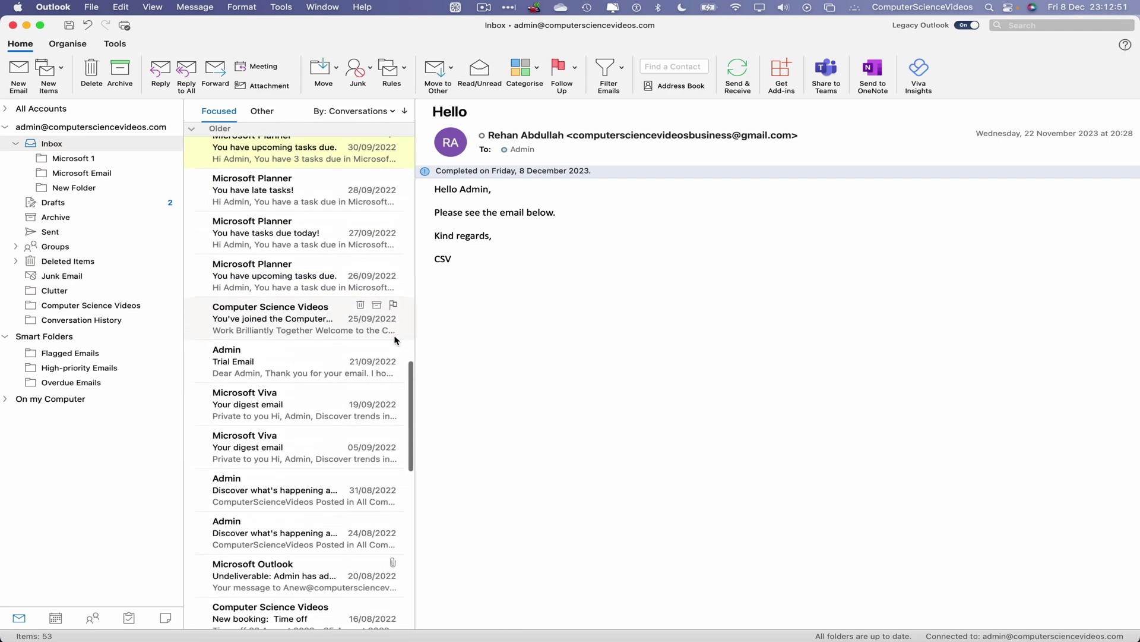
pyautogui.click(394, 348)
pyautogui.scroll(15, 392, 332)
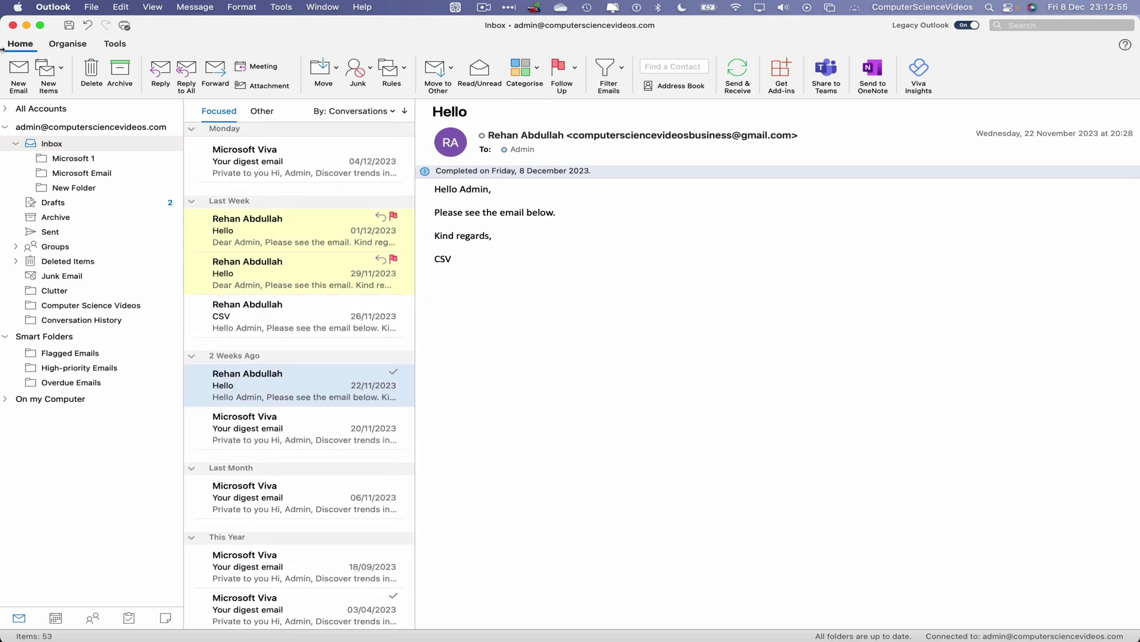
# - Filter the Inbox to Flagged so the seven flagged emails show, then confirm the setting
pyautogui.click(622, 71)
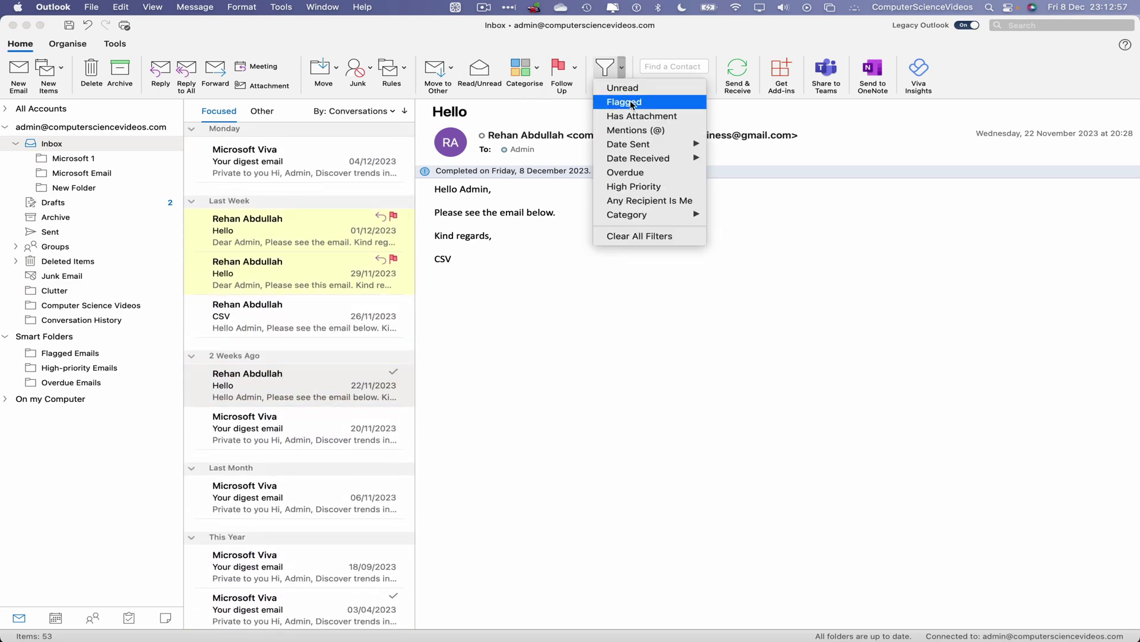
pyautogui.click(632, 102)
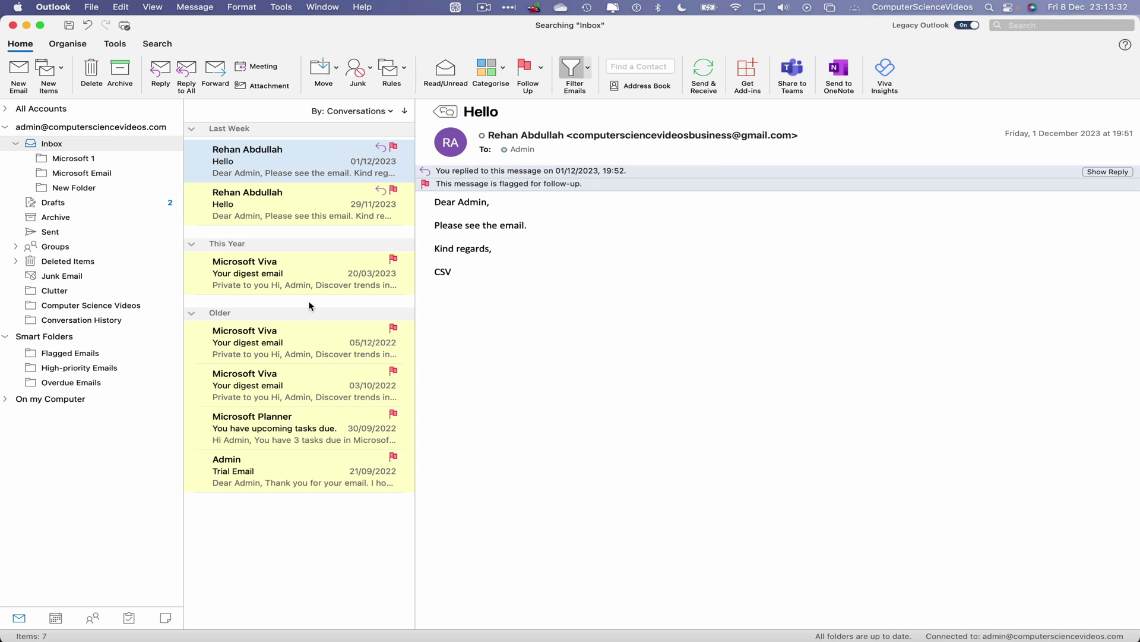
pyautogui.click(587, 70)
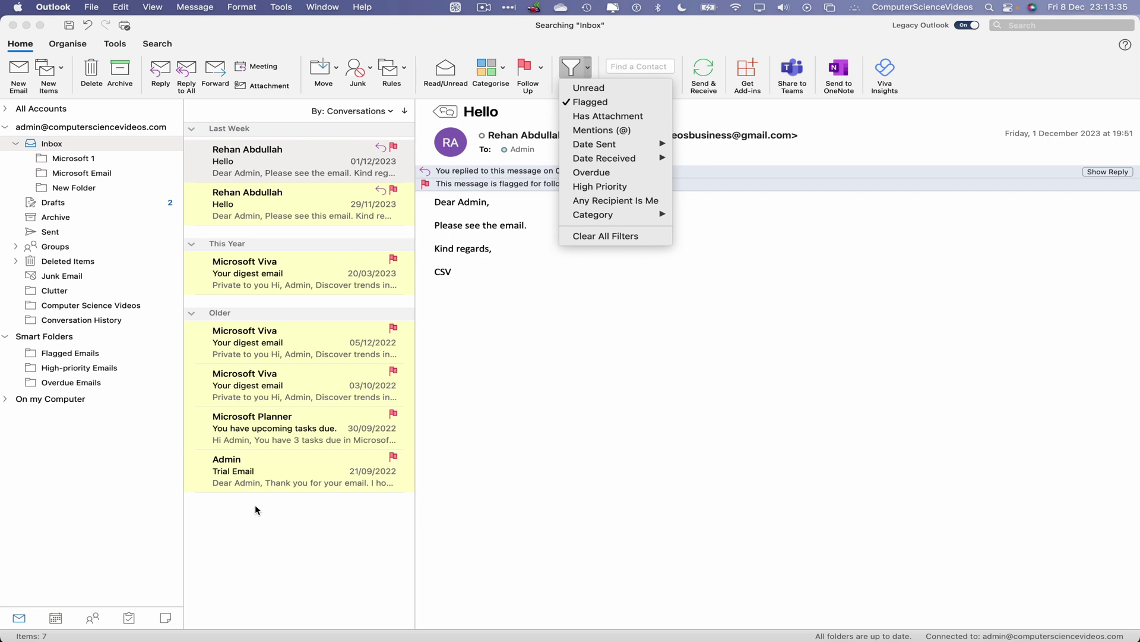
pyautogui.click(285, 558)
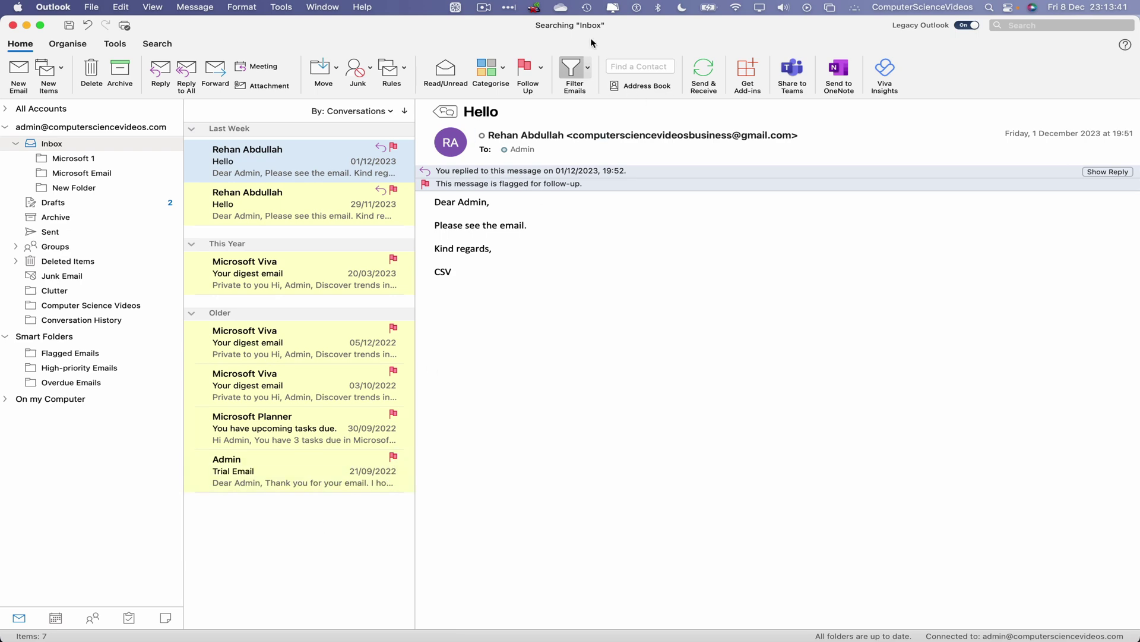
# - Clear the Flagged filter to show the full Inbox, then quit Outlook
pyautogui.click(587, 67)
pyautogui.click(605, 99)
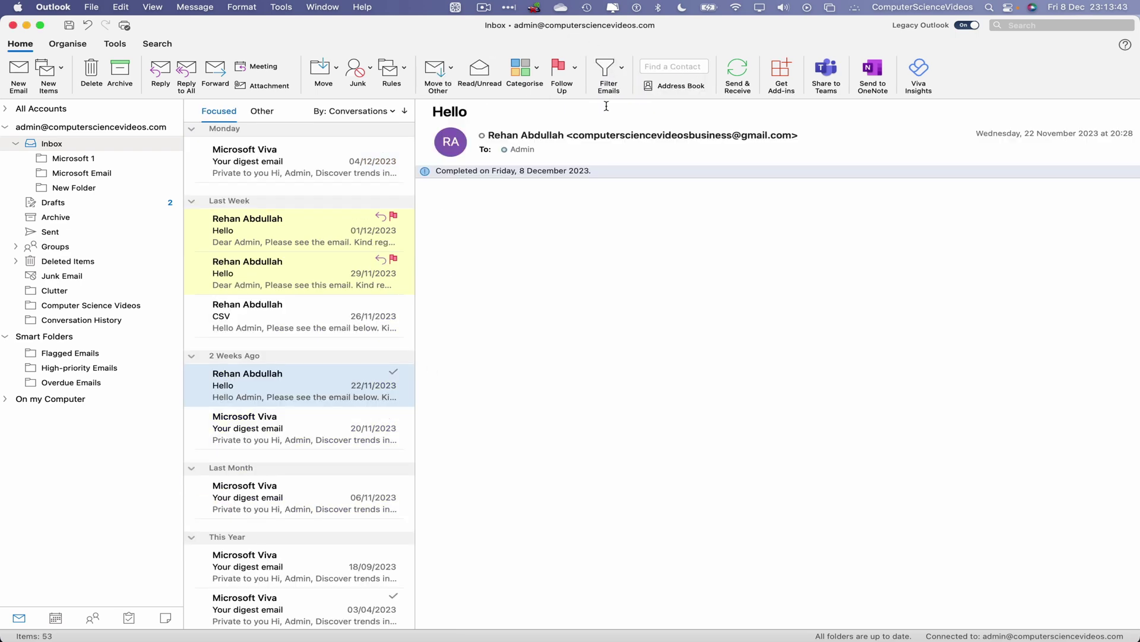
pyautogui.scroll(-15, 280, 329)
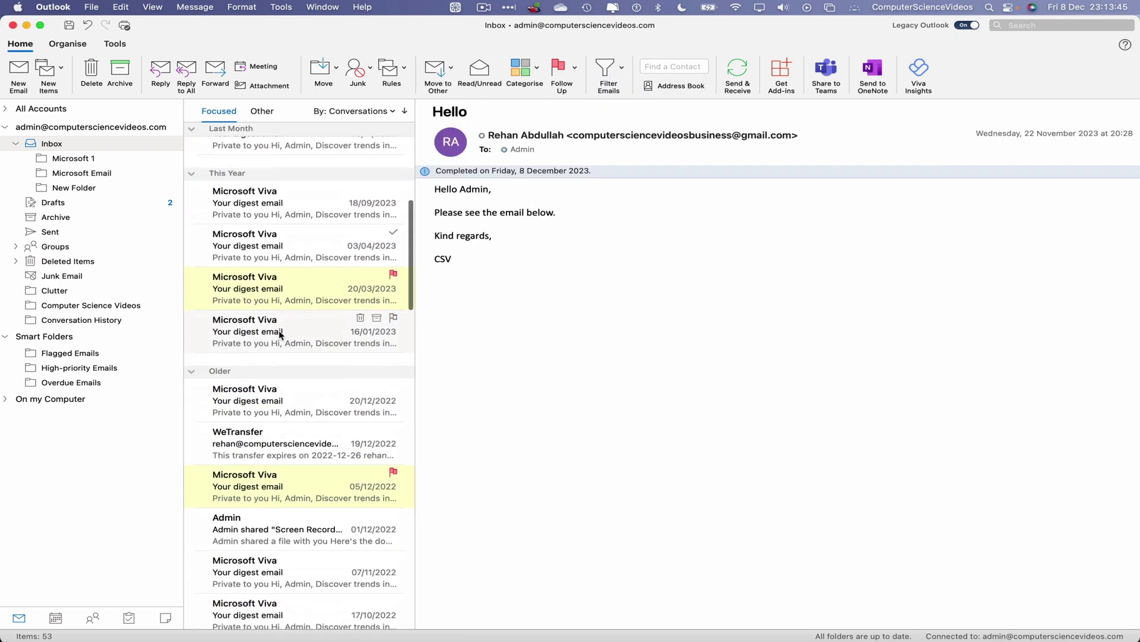
pyautogui.scroll(15, 279, 330)
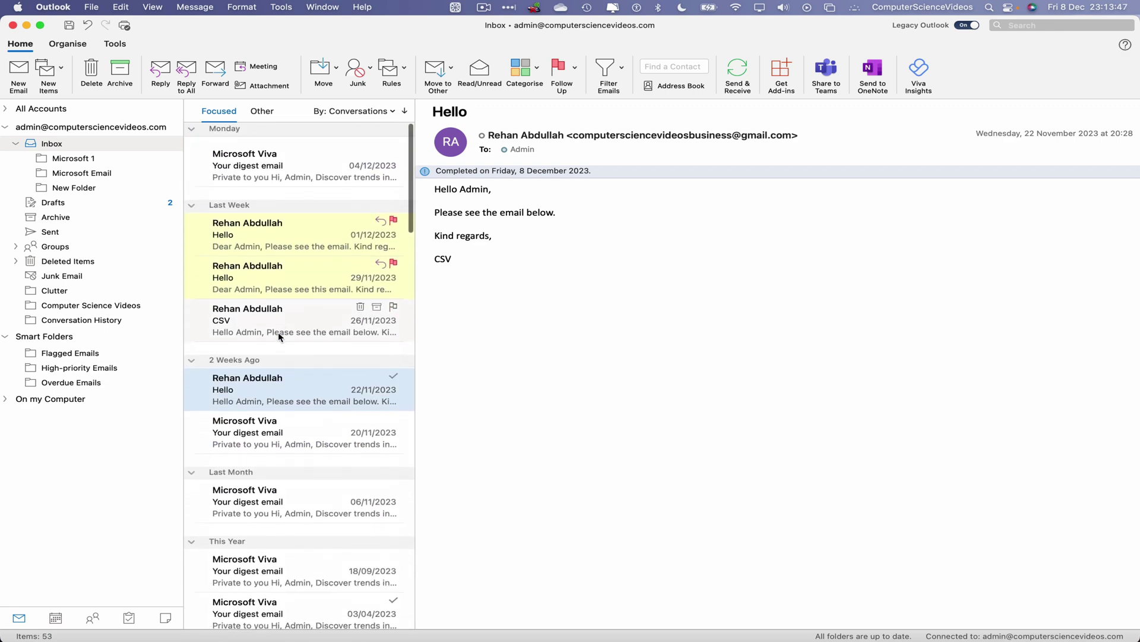
pyautogui.click(83, 6)
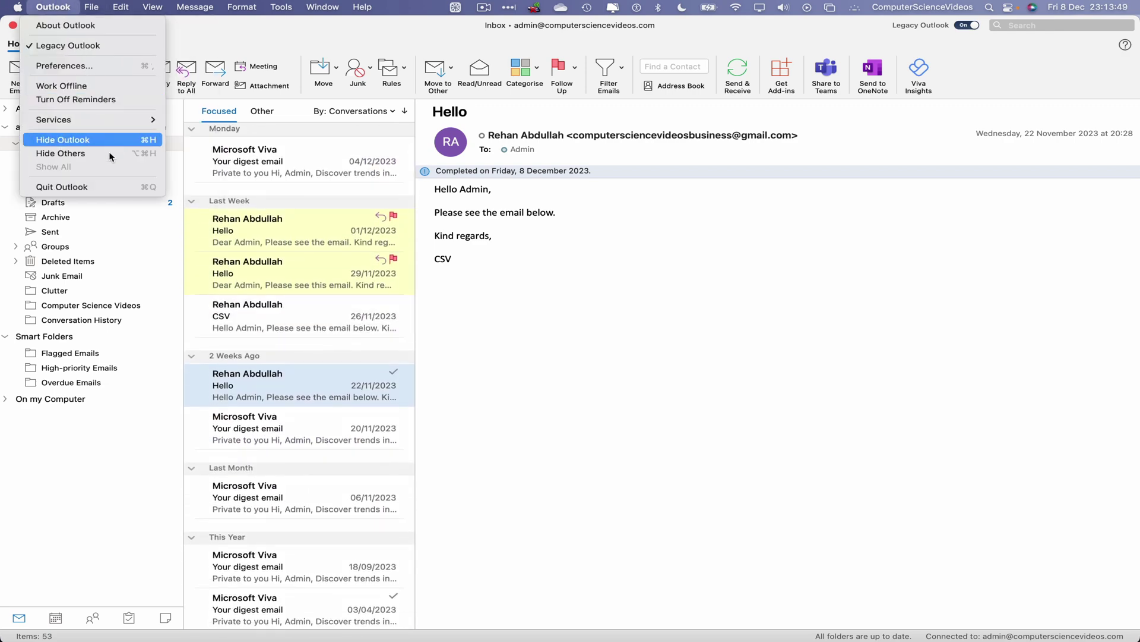
pyautogui.click(113, 184)
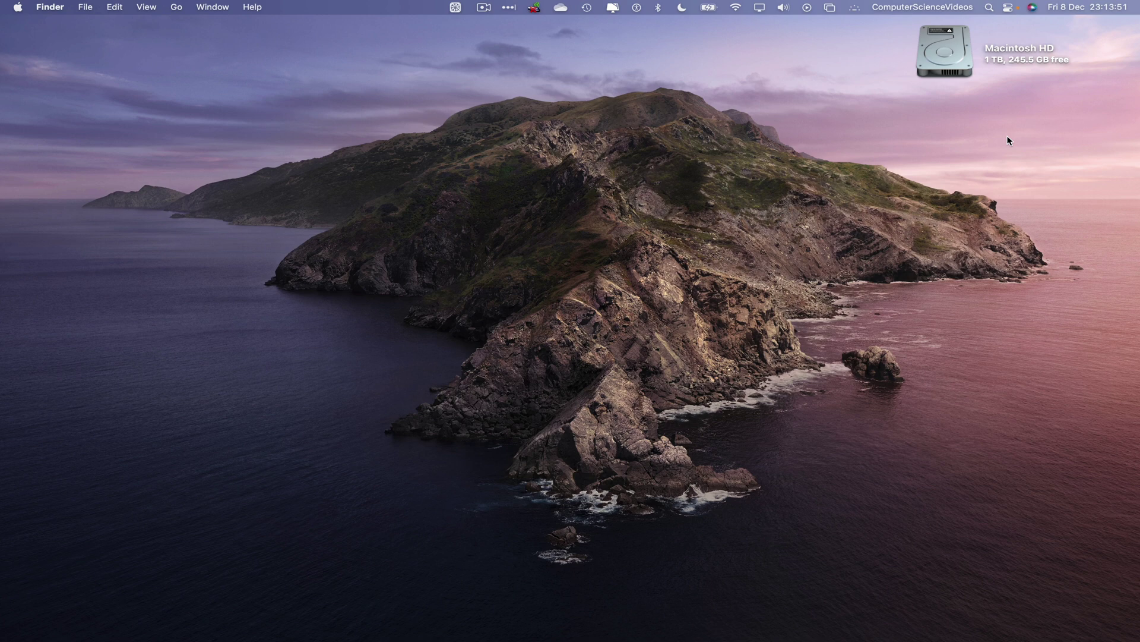